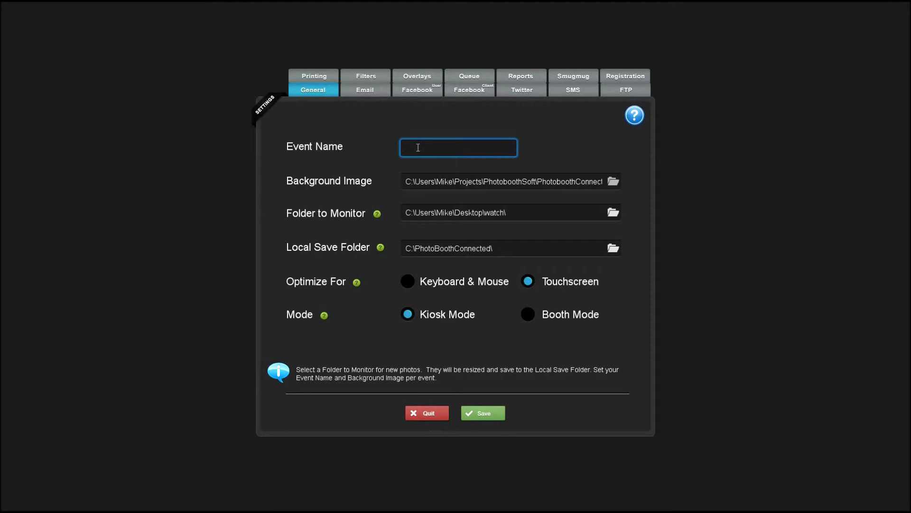
- Enter 'New Event' as the event name, cancel the background image browse, and check the watch folder
{"action": "type", "text": "New Event"}
{"action": "left_click", "coordinate": [433, 182]}
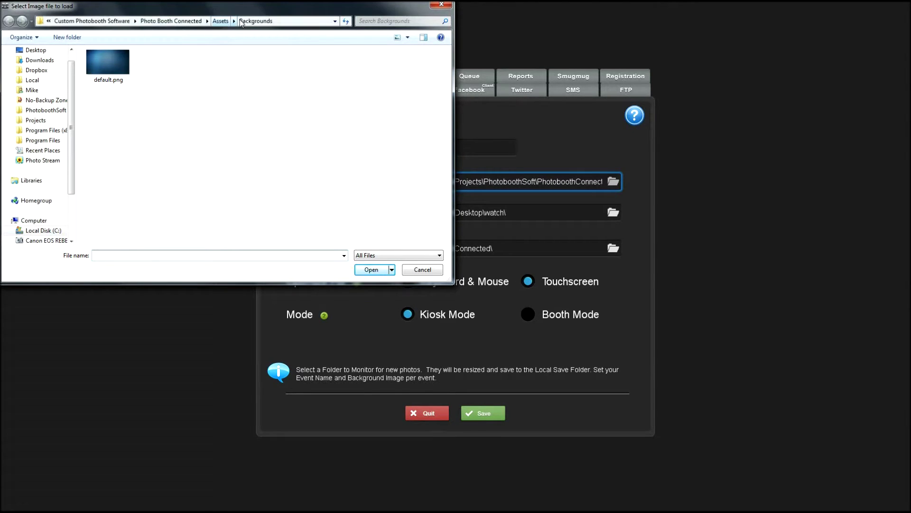
{"action": "left_click", "coordinate": [412, 270]}
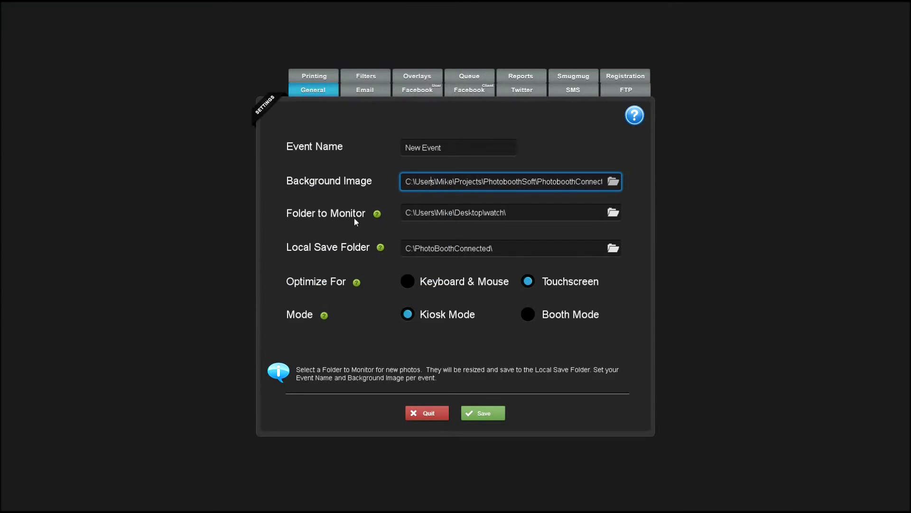
{"action": "left_click", "coordinate": [453, 213]}
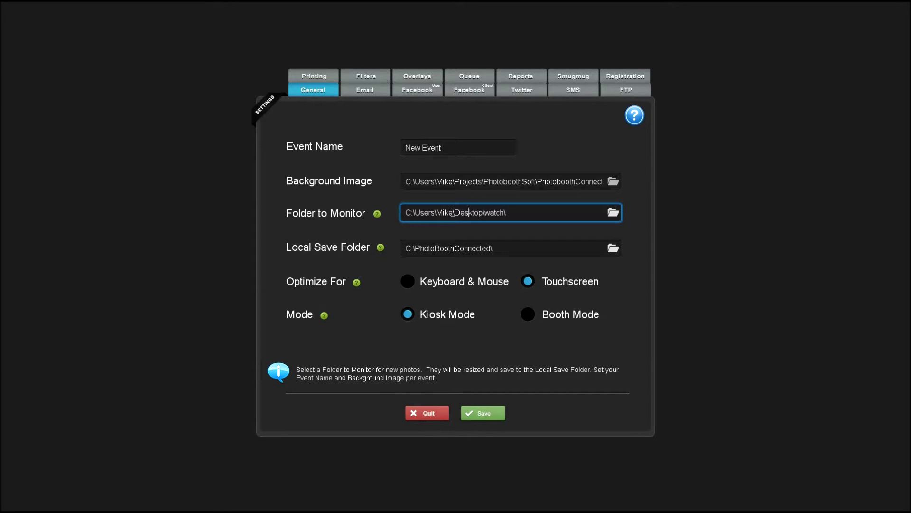
{"action": "left_click", "coordinate": [451, 249]}
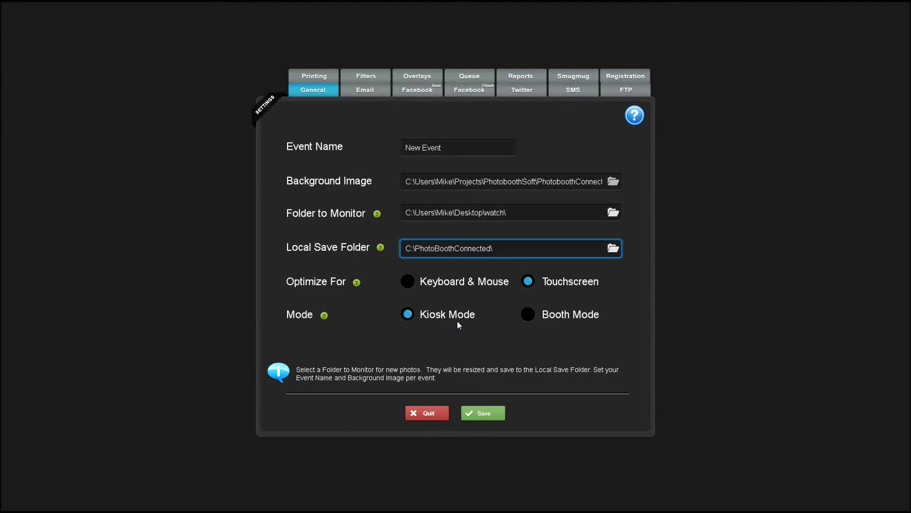
- Enable emailing photos to guests with subject 'Test Subject' and message 'Here's your photo'
{"action": "left_click", "coordinate": [366, 91]}
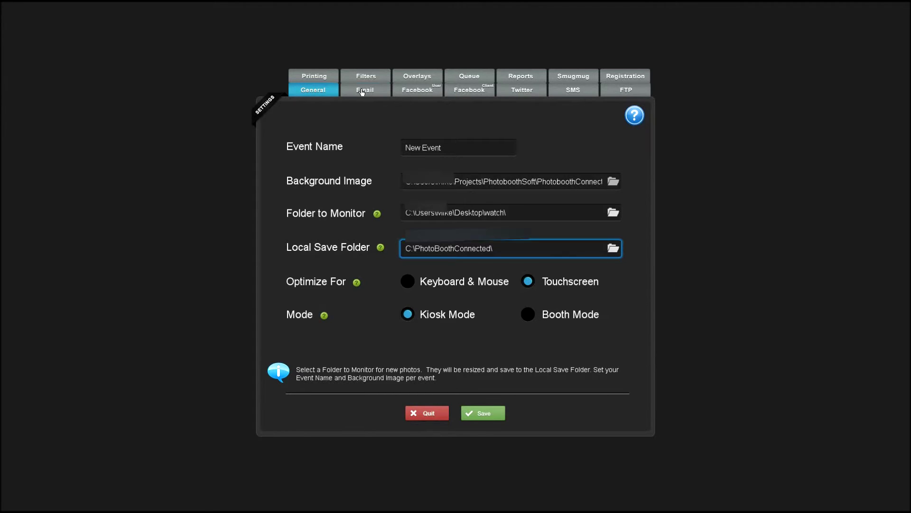
{"action": "left_click", "coordinate": [407, 147]}
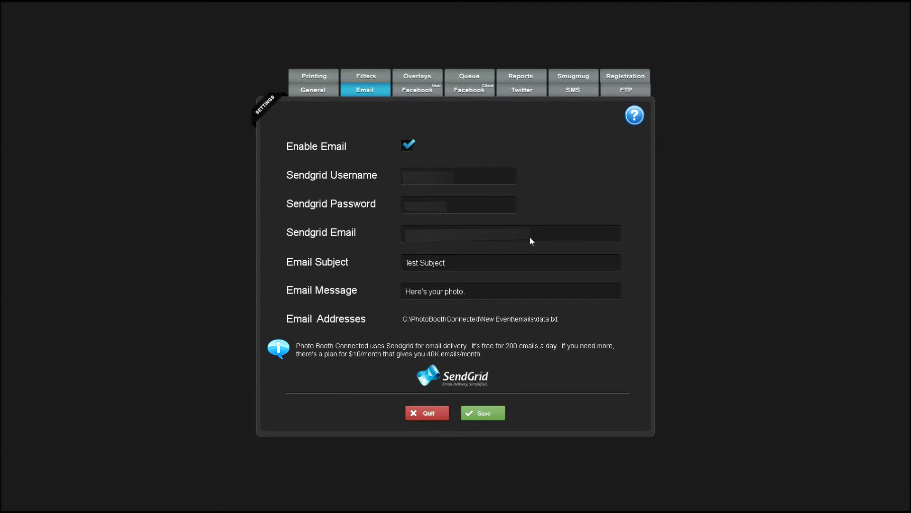
{"action": "left_click", "coordinate": [484, 291]}
{"action": "left_click", "coordinate": [459, 263]}
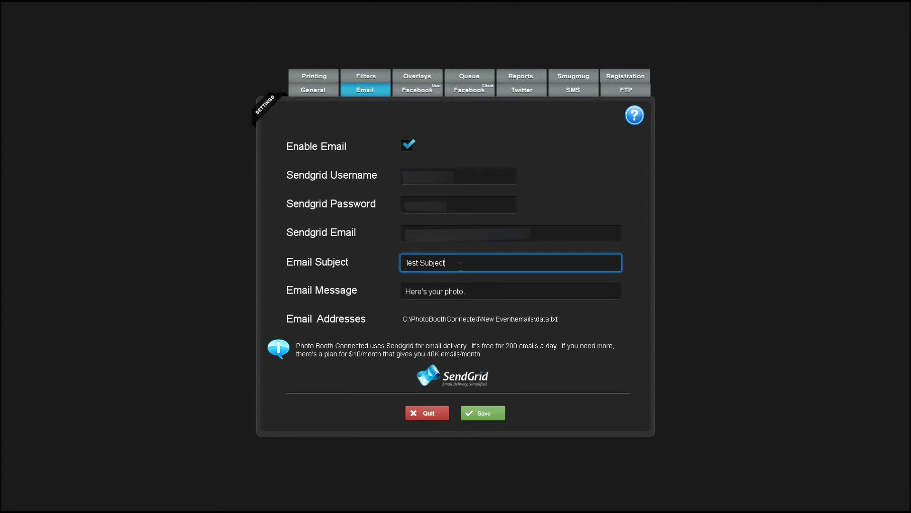
{"action": "left_click", "coordinate": [472, 293]}
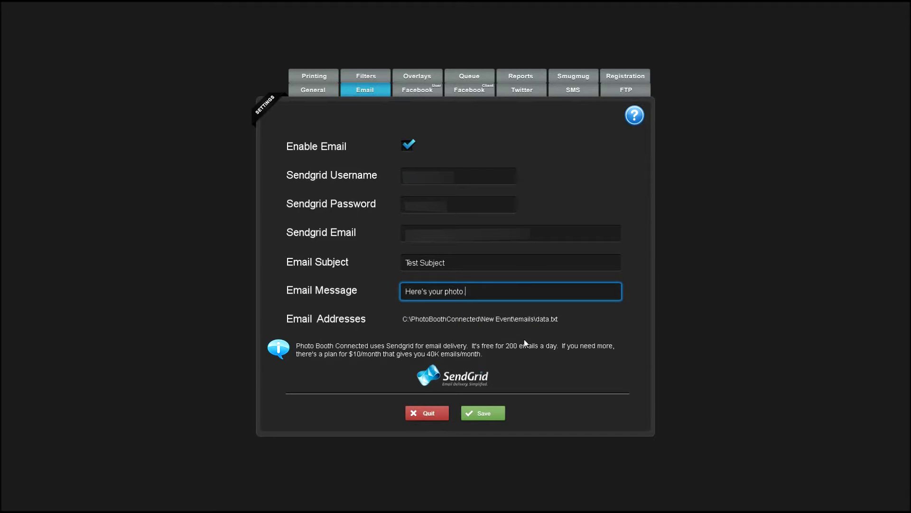
{"action": "left_click", "coordinate": [412, 89]}
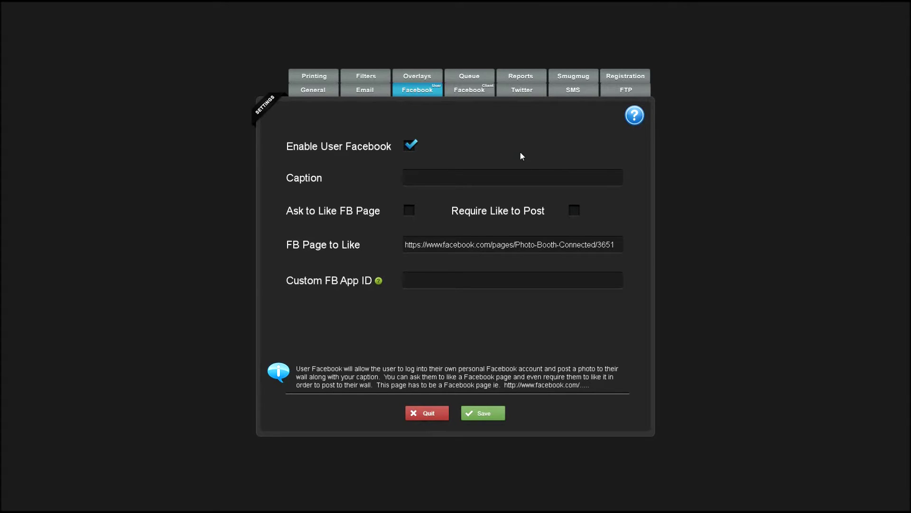
- Set the guest Facebook caption to 'Caption', require a page like before posting, and review URL and App ID
{"action": "left_click", "coordinate": [421, 182]}
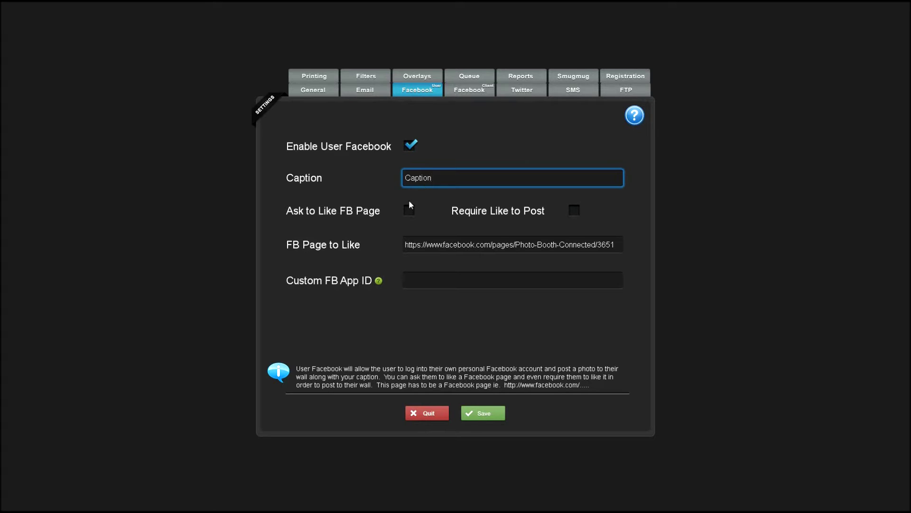
{"action": "left_click", "coordinate": [409, 212]}
{"action": "left_click", "coordinate": [574, 211]}
{"action": "left_click", "coordinate": [430, 244]}
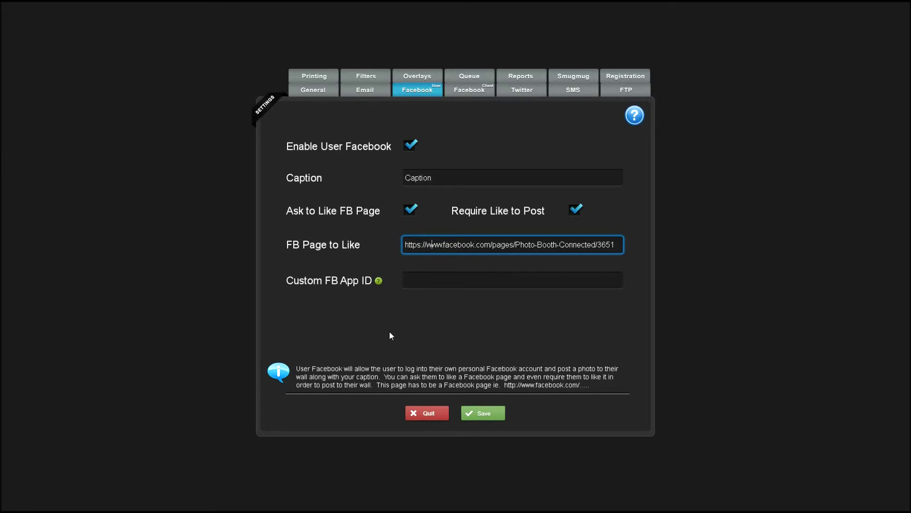
{"action": "left_click", "coordinate": [429, 280]}
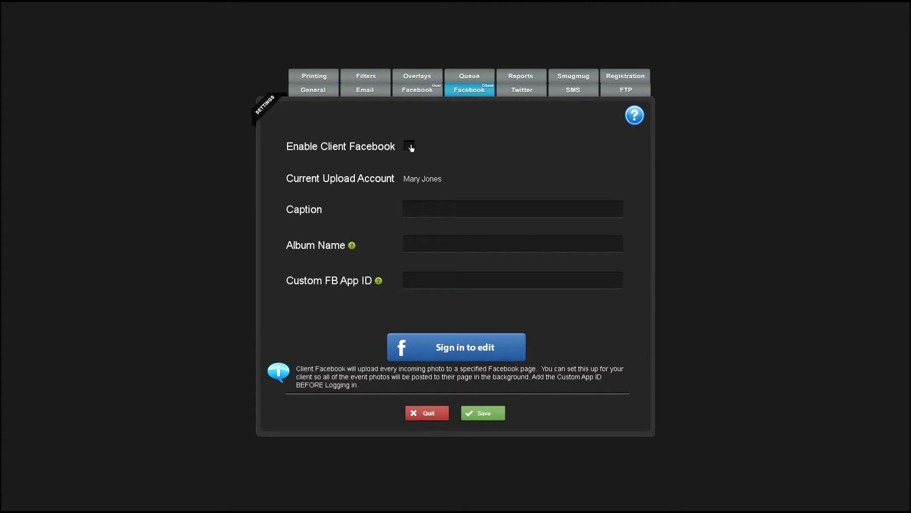
{"action": "left_click", "coordinate": [410, 147]}
- Fill the Client Facebook caption, album name and app ID, then choose the upload account in Facebook login
{"action": "left_click", "coordinate": [417, 208]}
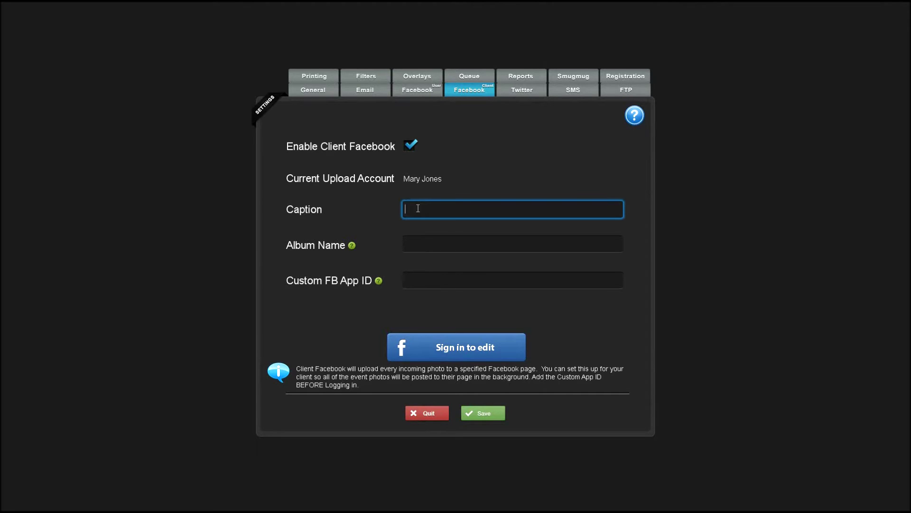
{"action": "left_click", "coordinate": [427, 243]}
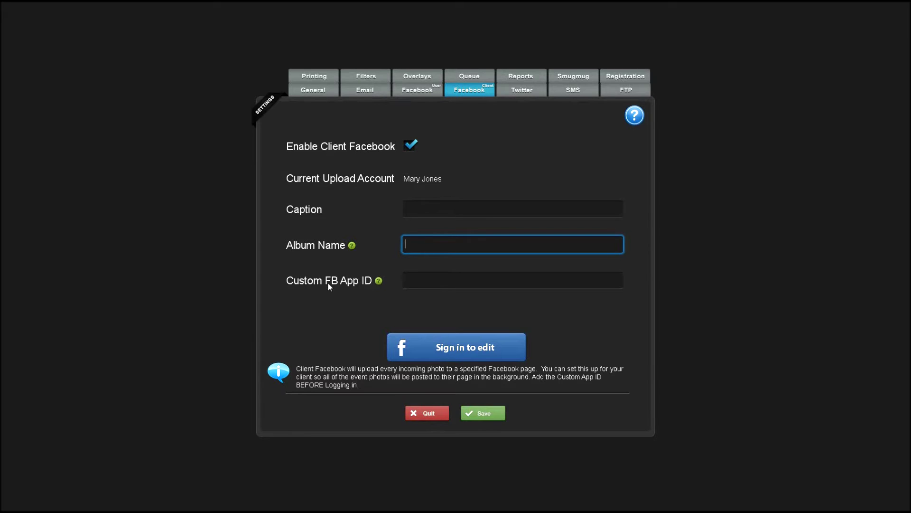
{"action": "left_click", "coordinate": [425, 280]}
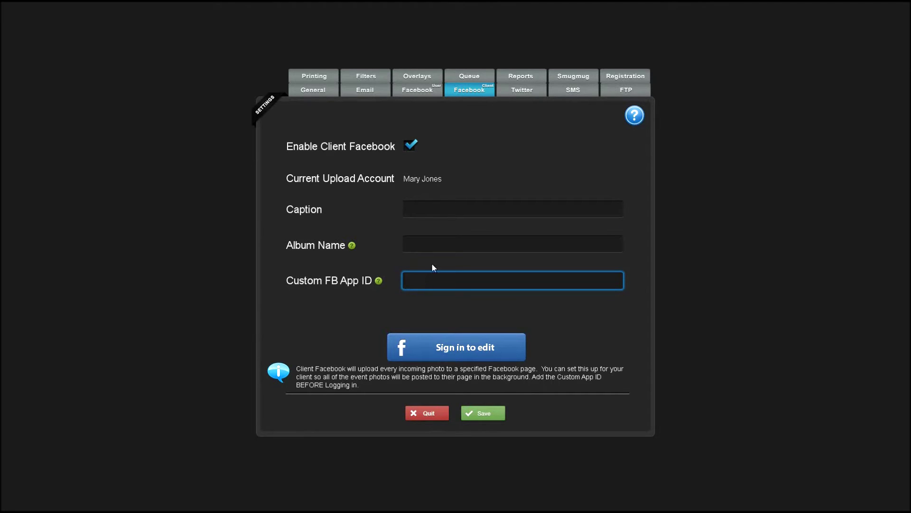
{"action": "key", "text": "Return"}
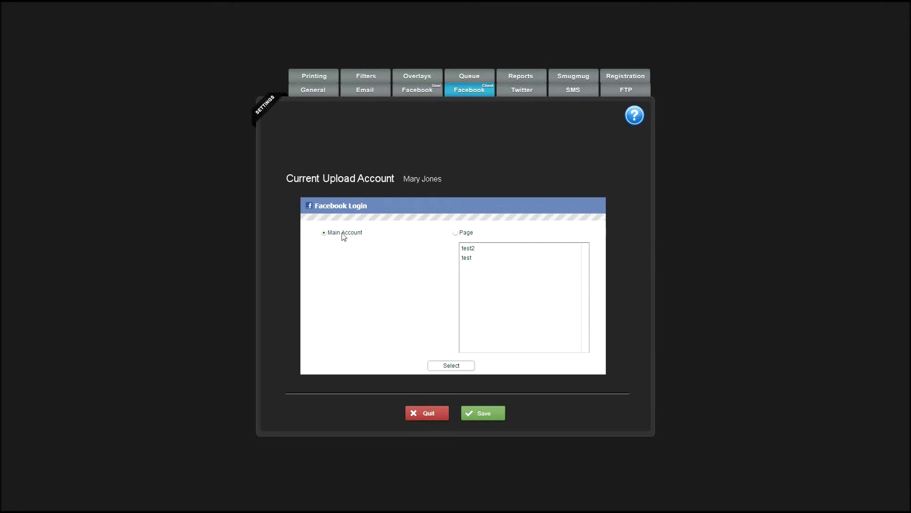
{"action": "left_click", "coordinate": [455, 233]}
{"action": "left_click", "coordinate": [458, 368]}
- Enable Twitter posting, keeping the tweet message 'Check out my photo'
{"action": "left_click", "coordinate": [522, 90]}
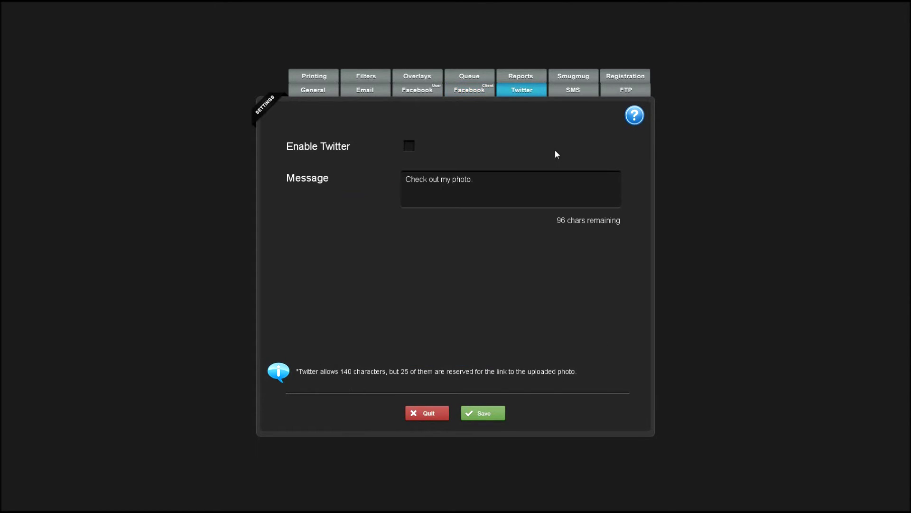
{"action": "left_click", "coordinate": [410, 146]}
{"action": "left_click", "coordinate": [499, 184]}
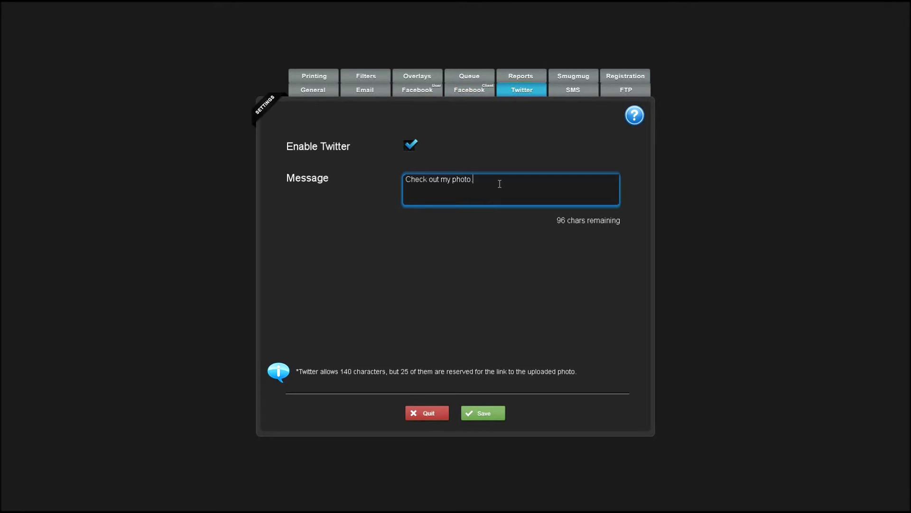
- Enable SMS via Twilio with phone number, account SID and auth token, and message 'Here's Your Photo'
{"action": "left_click", "coordinate": [578, 94]}
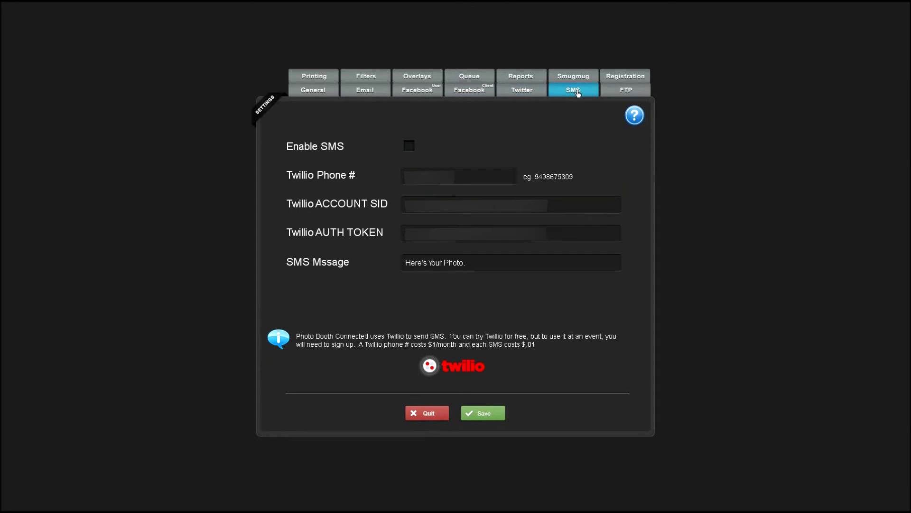
{"action": "left_click", "coordinate": [409, 147]}
{"action": "left_click", "coordinate": [459, 176]}
{"action": "left_click", "coordinate": [523, 204]}
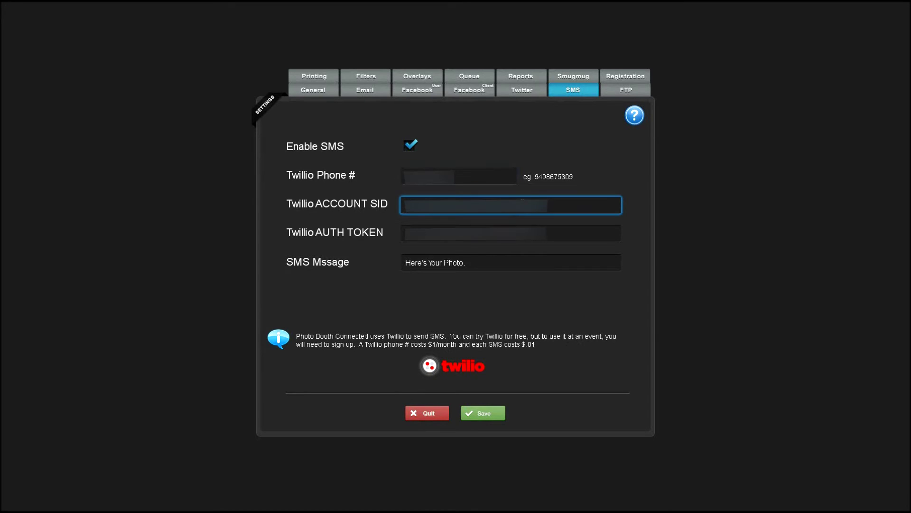
{"action": "left_click", "coordinate": [458, 229]}
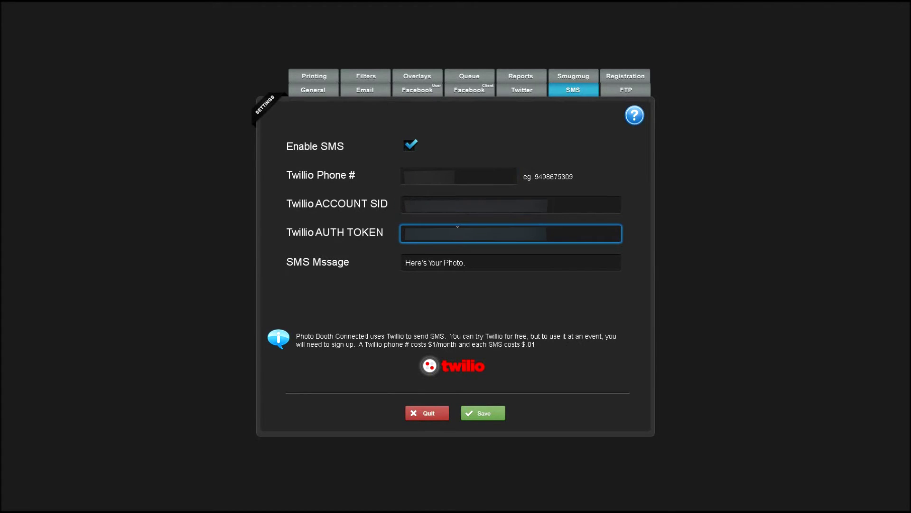
{"action": "left_click", "coordinate": [473, 263]}
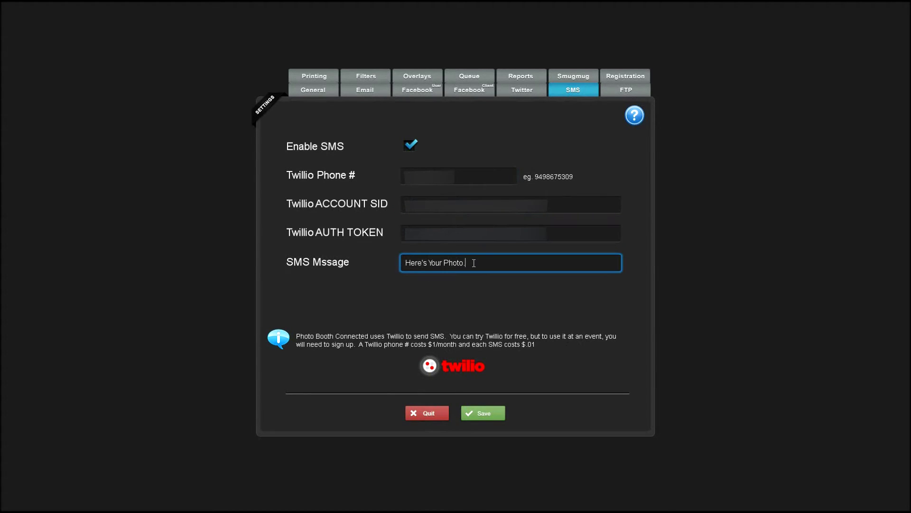
{"action": "left_click", "coordinate": [605, 93]}
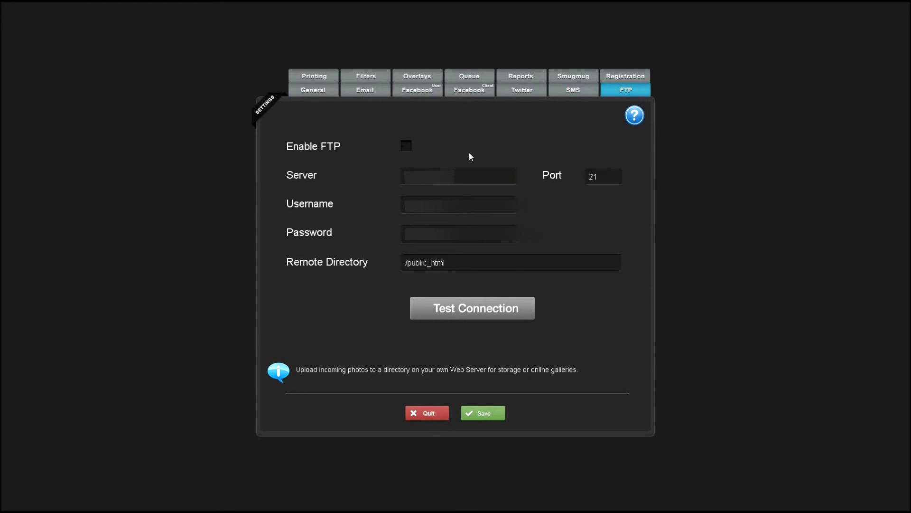
- Enable FTP with server, port 21, username, password and remote directory /public_html, then test the connection
{"action": "left_click", "coordinate": [407, 146]}
{"action": "left_click", "coordinate": [463, 181]}
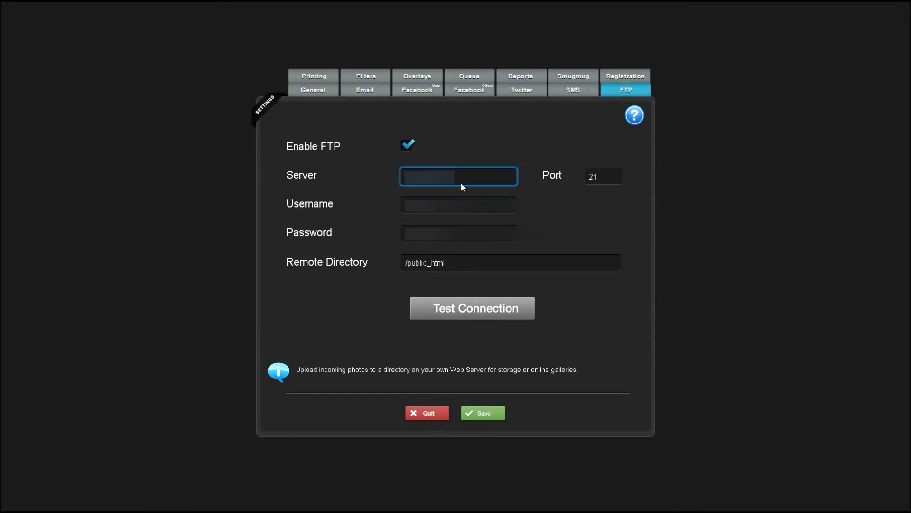
{"action": "left_click", "coordinate": [597, 176]}
{"action": "left_click", "coordinate": [452, 209]}
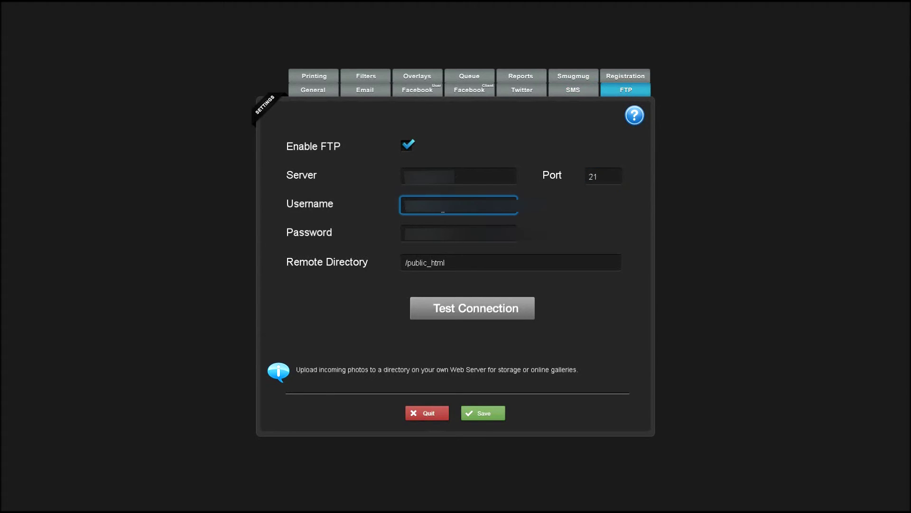
{"action": "left_click", "coordinate": [457, 234]}
{"action": "left_click", "coordinate": [462, 265]}
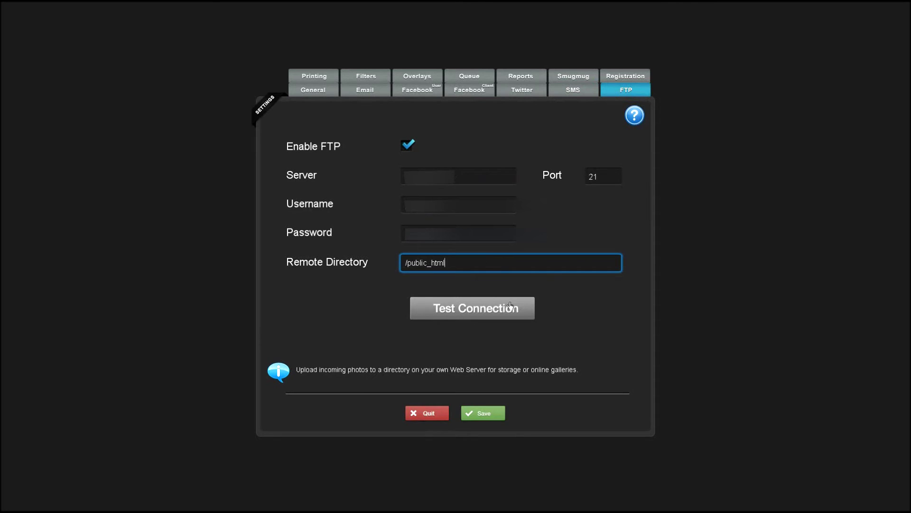
{"action": "left_click", "coordinate": [483, 313]}
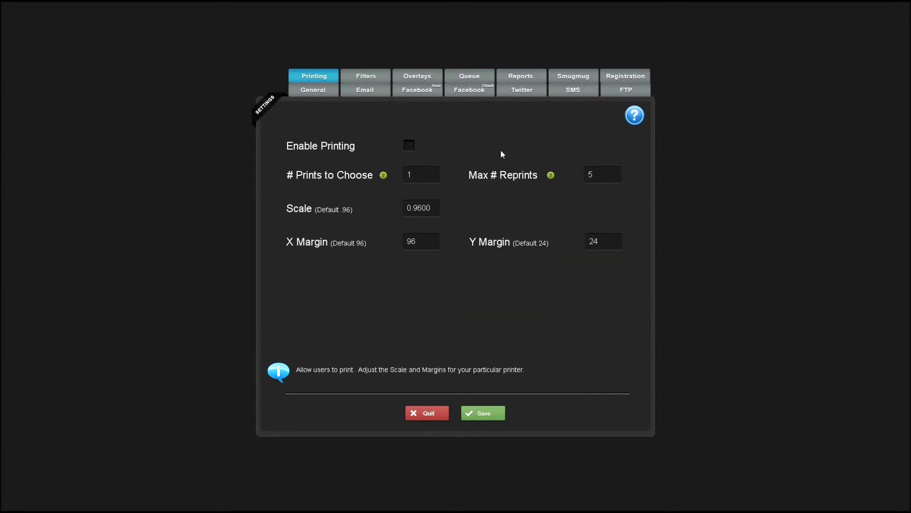
- Enable printing with Max # Reprints 5 and Scale 0.9600
{"action": "left_click", "coordinate": [409, 146]}
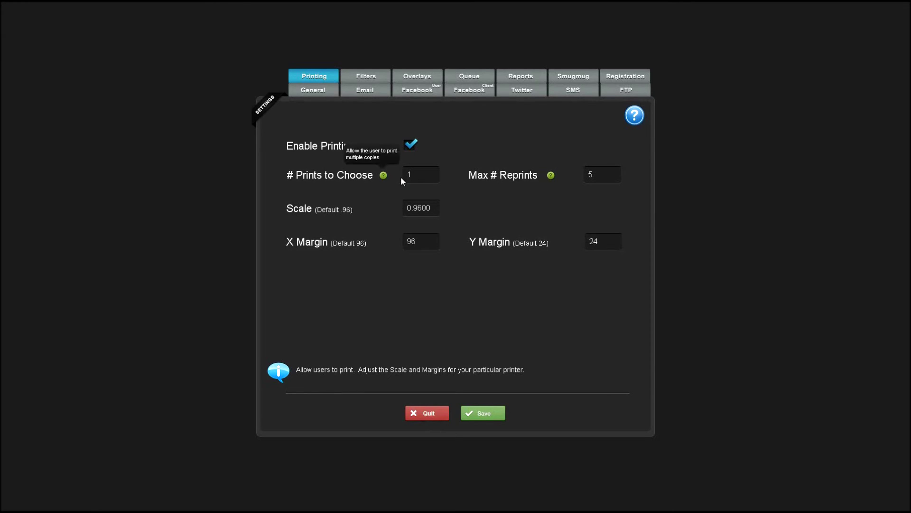
{"action": "left_click", "coordinate": [417, 176]}
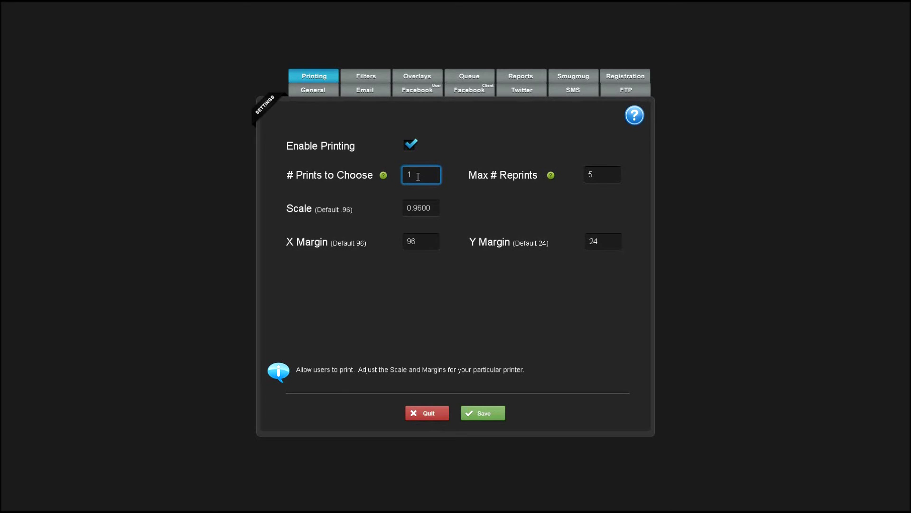
{"action": "type", "text": "5"}
{"action": "key", "text": "BackSpace"}
{"action": "left_click", "coordinate": [601, 175]}
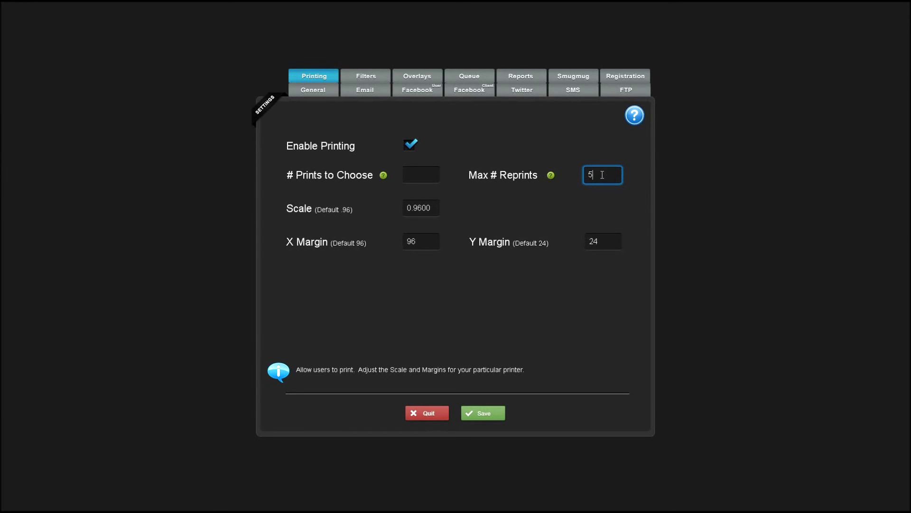
{"action": "left_click", "coordinate": [416, 207]}
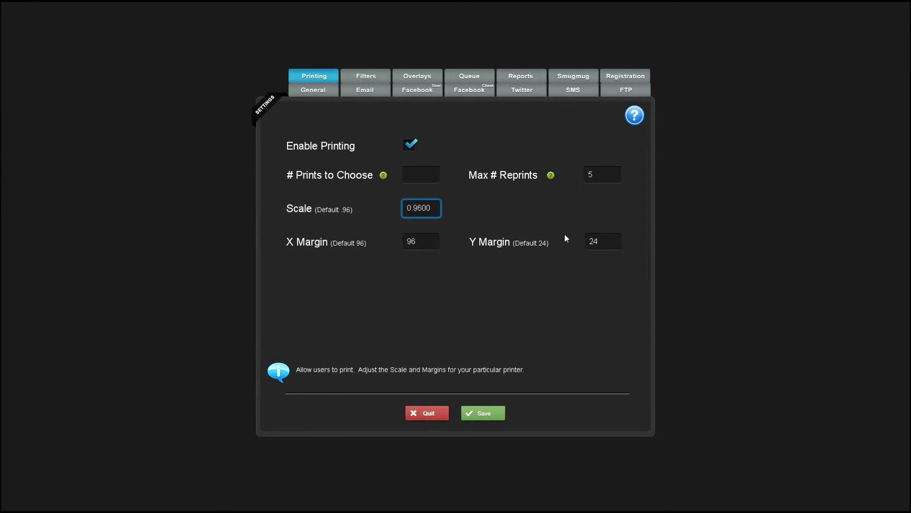
{"action": "left_click", "coordinate": [421, 207]}
{"action": "left_click", "coordinate": [366, 76]}
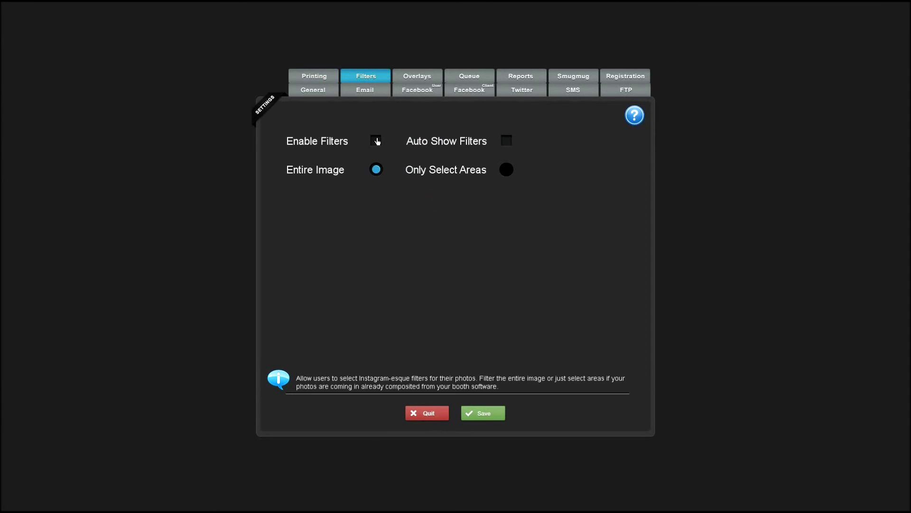
- Turn on filters with Auto Show Filters and apply them to Only Select Areas
{"action": "left_click", "coordinate": [377, 141]}
{"action": "left_click", "coordinate": [507, 141]}
{"action": "left_click", "coordinate": [507, 171]}
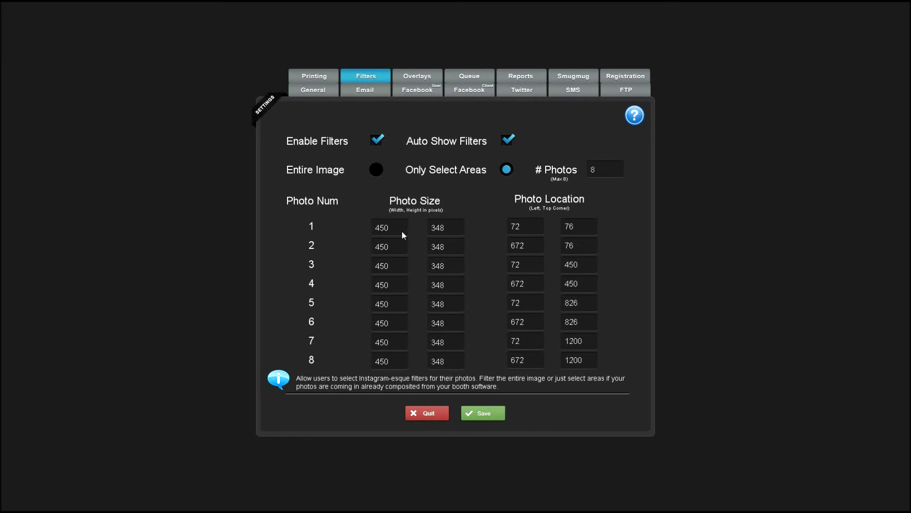
- Enable the photo overlay on the Overlays tab
{"action": "left_click", "coordinate": [417, 76]}
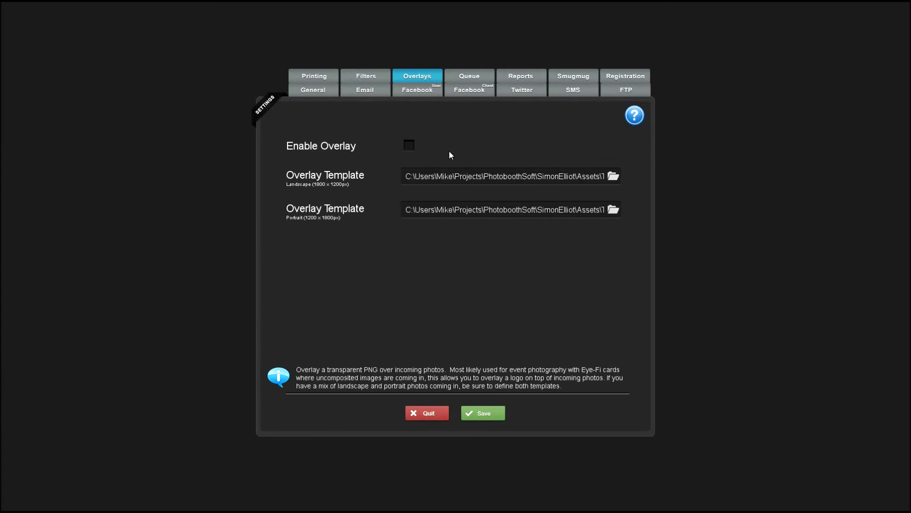
{"action": "left_click", "coordinate": [410, 145]}
{"action": "left_click", "coordinate": [366, 76]}
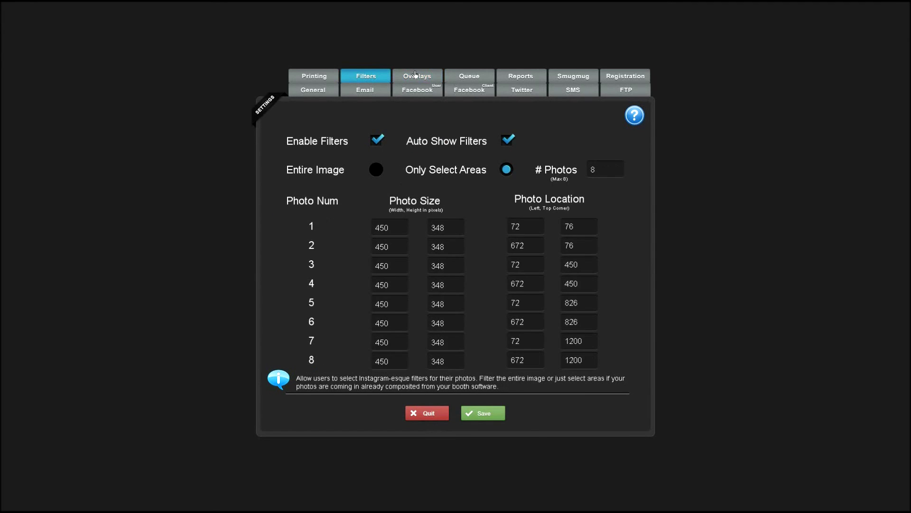
{"action": "left_click", "coordinate": [415, 74]}
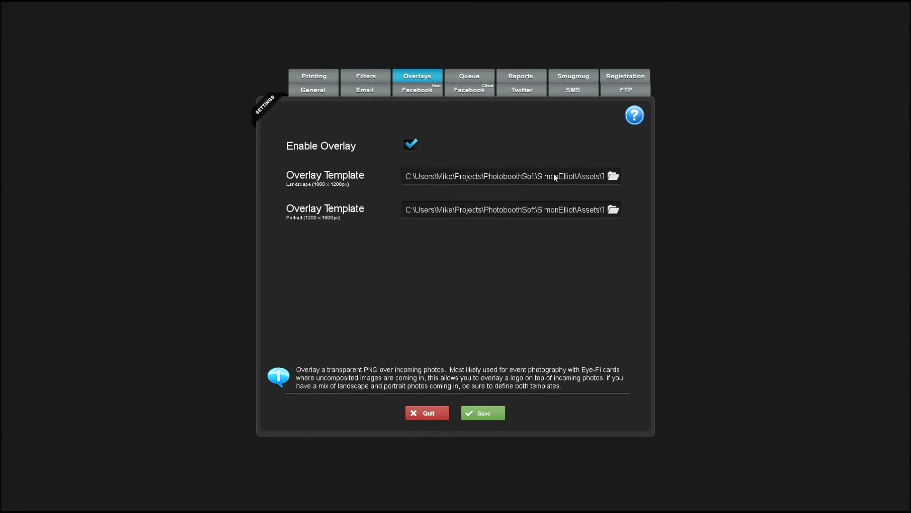
- Switch filters back to apply to the Entire Image
{"action": "left_click", "coordinate": [374, 78]}
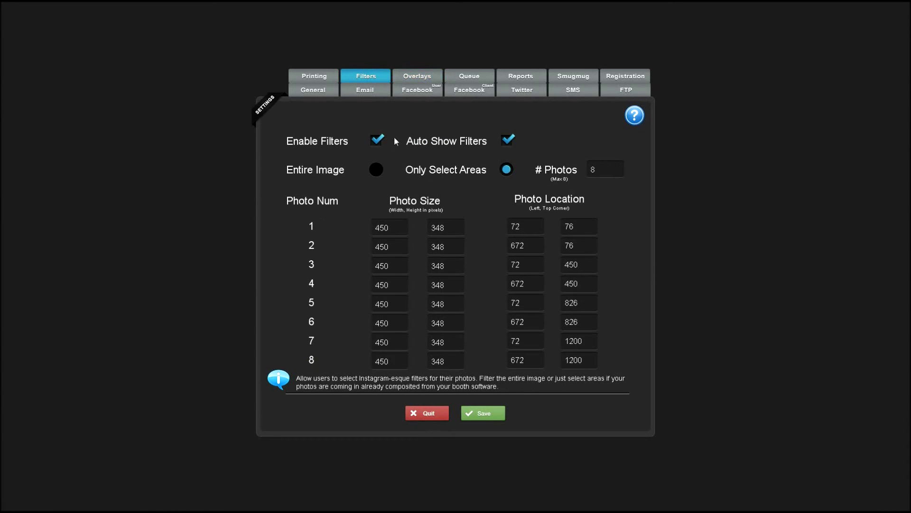
{"action": "left_click", "coordinate": [376, 170]}
{"action": "left_click", "coordinate": [418, 76]}
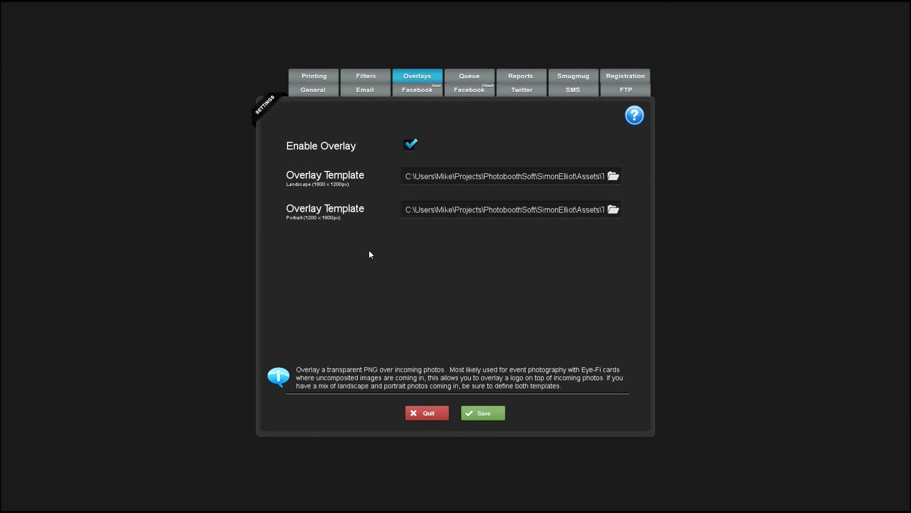
{"action": "left_click", "coordinate": [470, 76]}
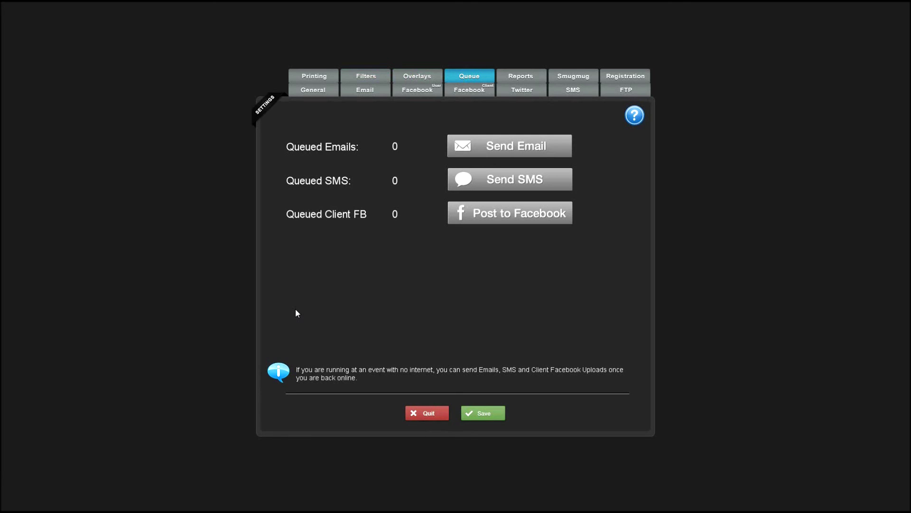
- Reset the Email Counter on the Reports tab from 22 to 0
{"action": "left_click", "coordinate": [521, 76]}
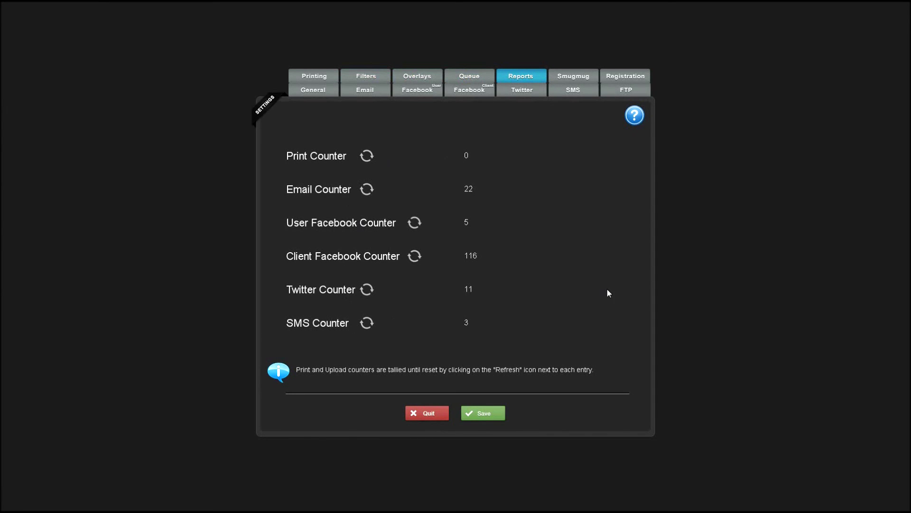
{"action": "left_click", "coordinate": [366, 191]}
{"action": "left_click", "coordinate": [573, 76]}
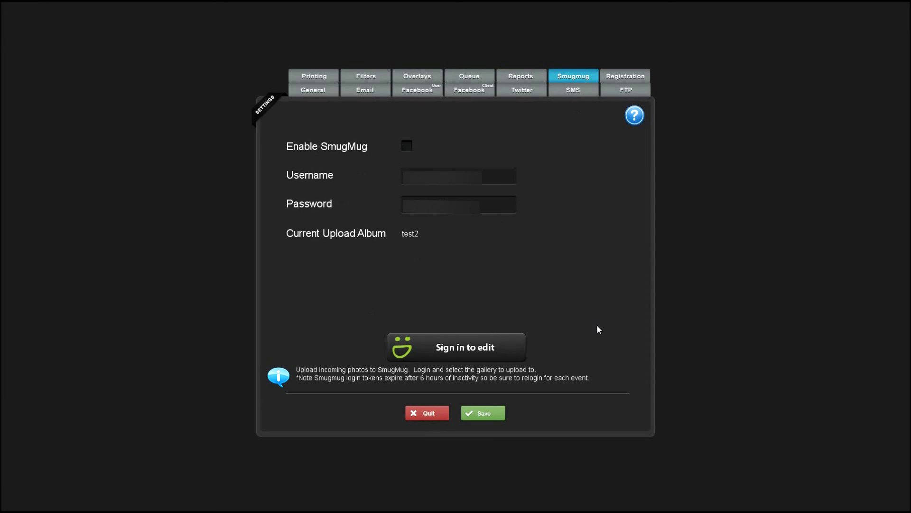
- Enable SmugMug uploading and sign in to select the test2 gallery as the upload album
{"action": "left_click", "coordinate": [407, 147]}
{"action": "left_click", "coordinate": [512, 343]}
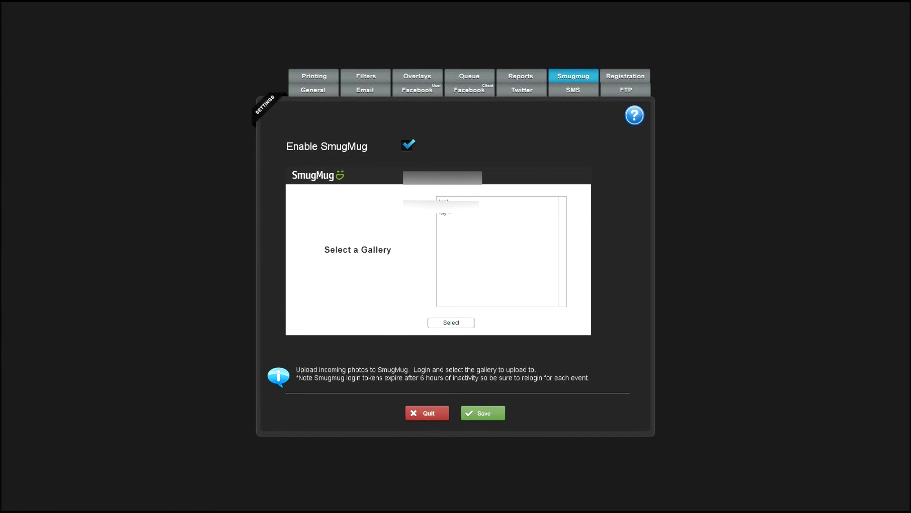
{"action": "left_click", "coordinate": [446, 212]}
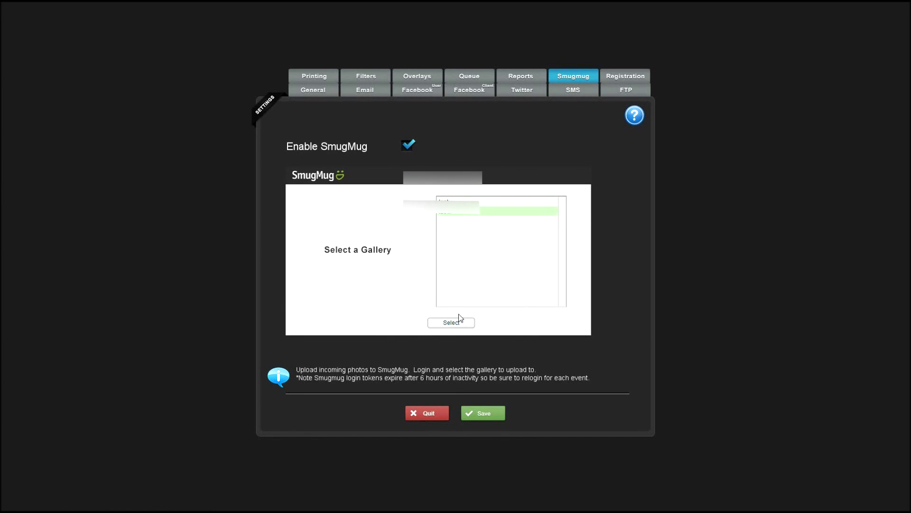
{"action": "left_click", "coordinate": [449, 323]}
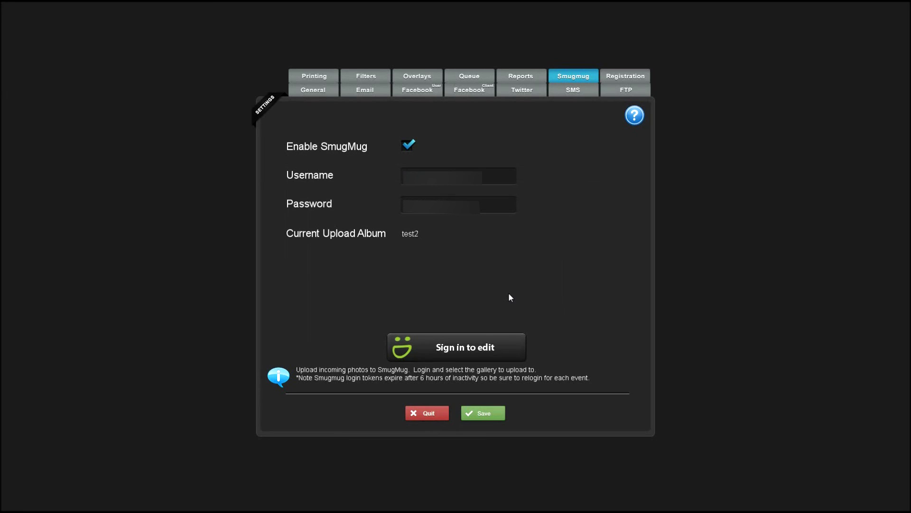